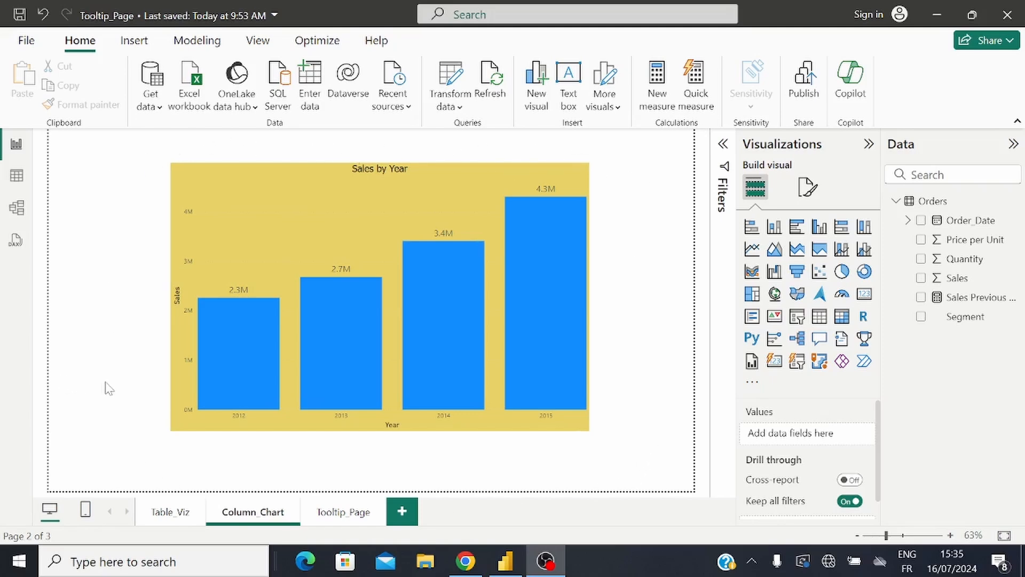
Add the Quantity field to the tooltips of the Sales by Year column chart
mouse_move(246, 356)
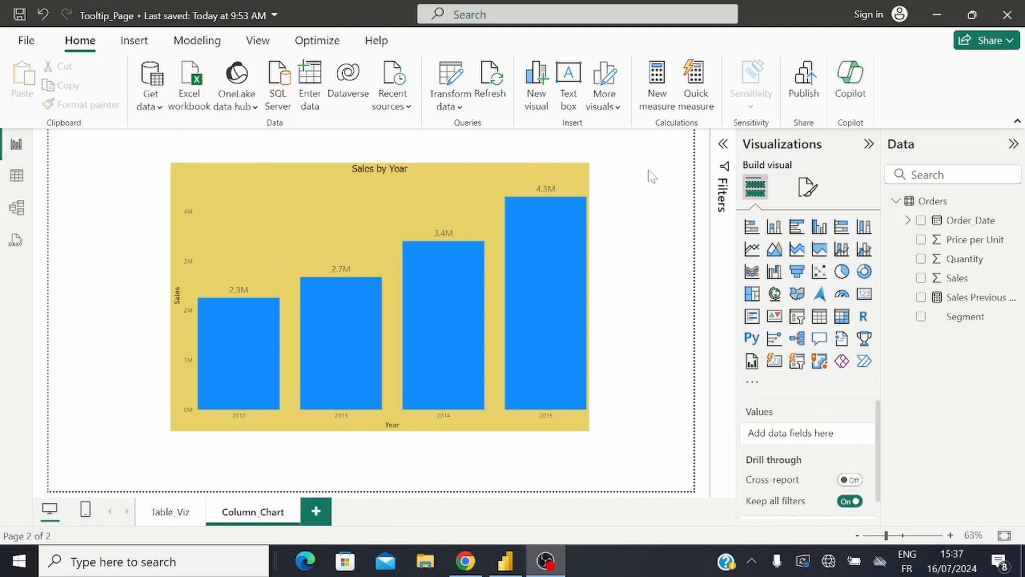
mouse_move(245, 348)
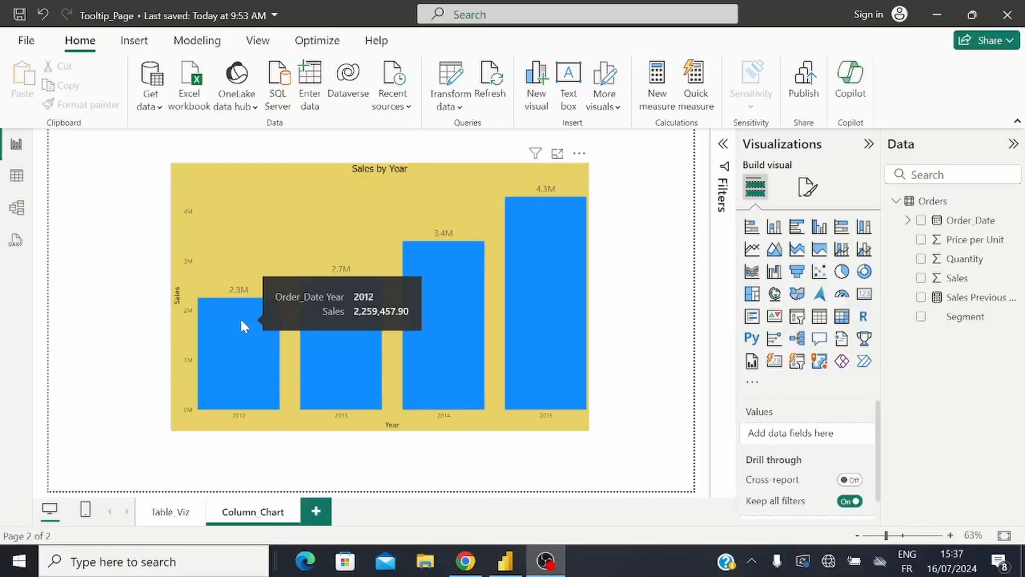
click(242, 325)
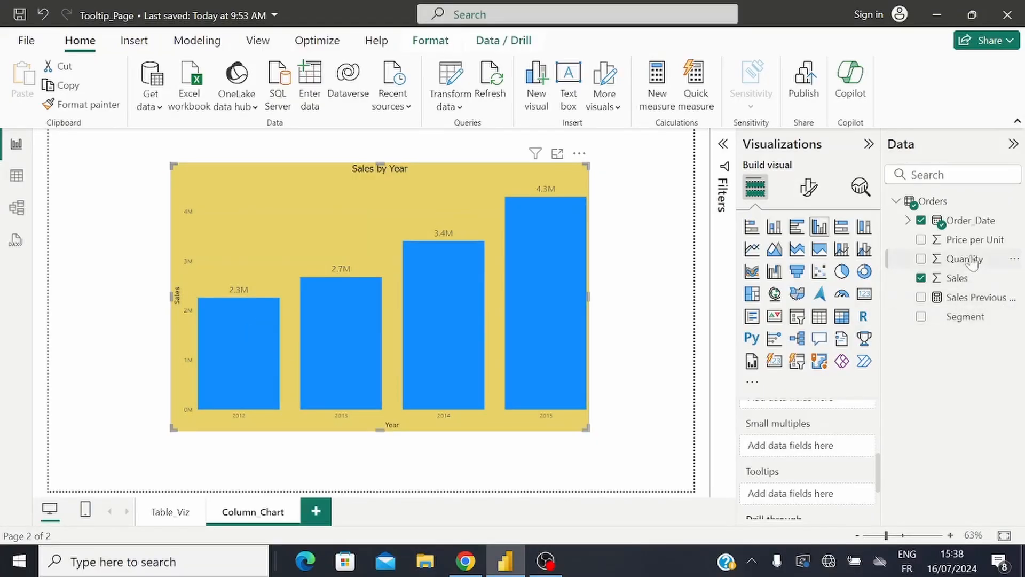
drag(973, 262, 829, 499)
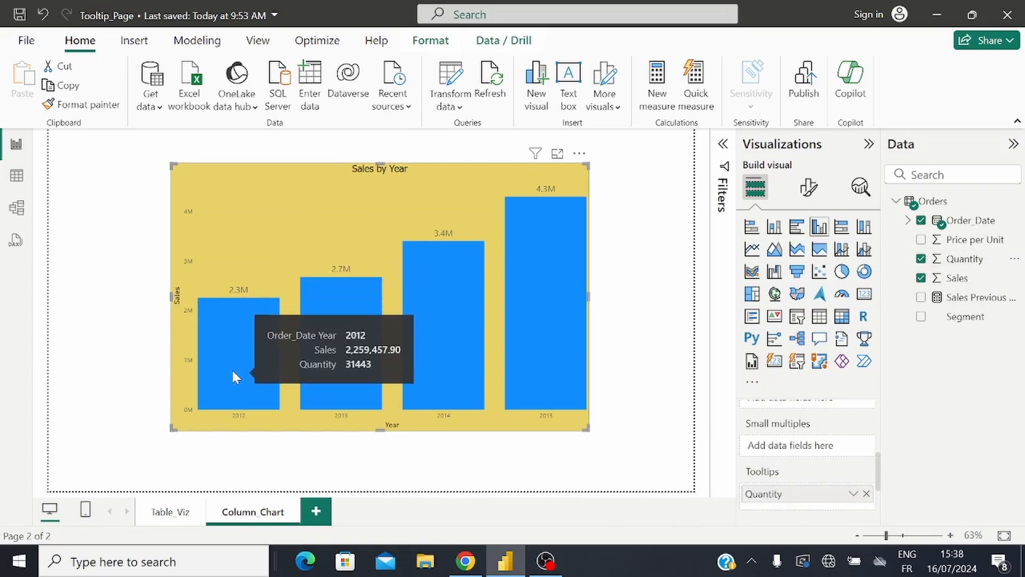
mouse_move(322, 361)
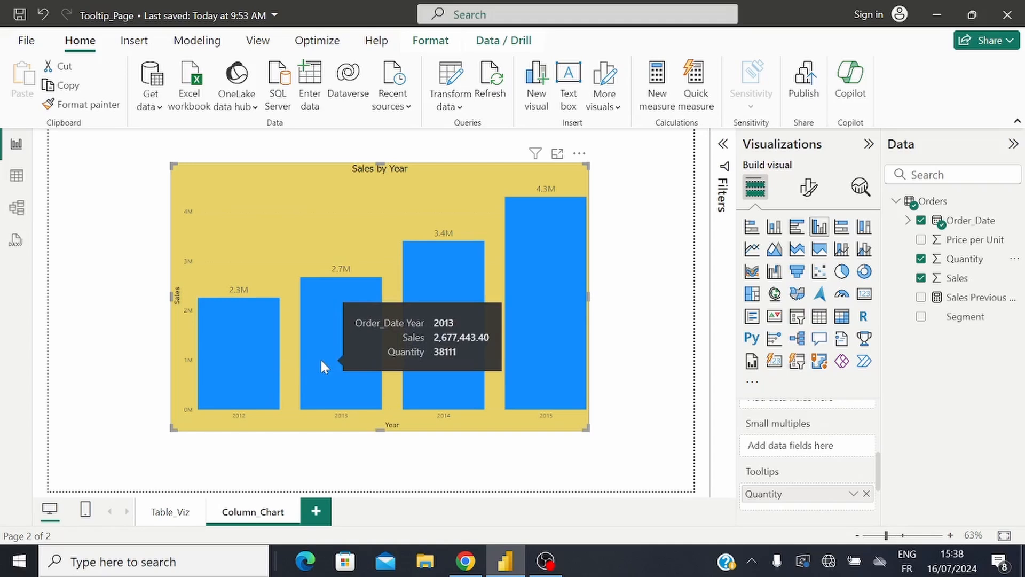
mouse_move(418, 344)
mouse_move(528, 344)
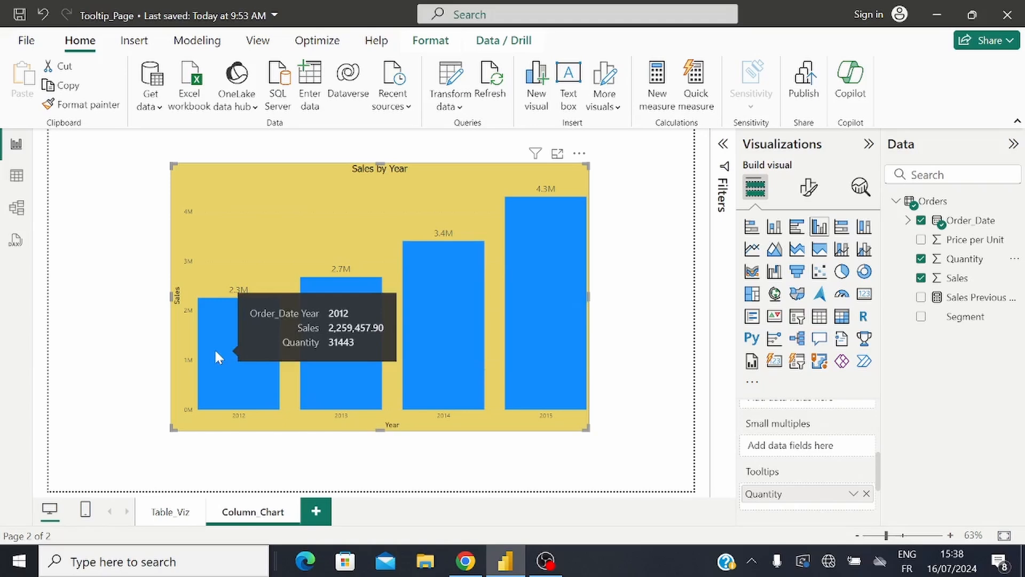
Add a new report page and name it Tooltip_Page
click(316, 513)
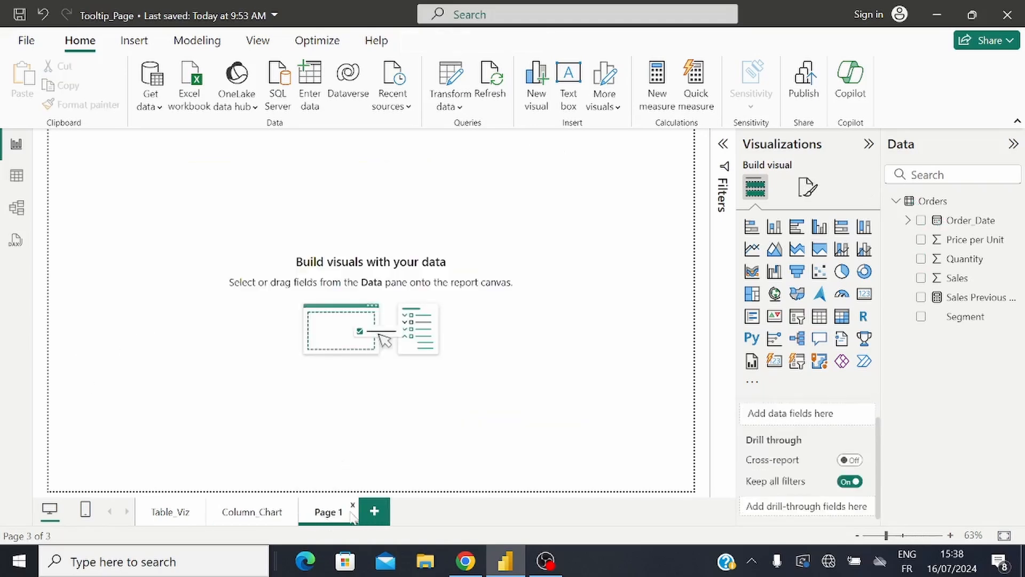
key(BackSpace)
key(BackSpace)
key(BackSpace)
key(BackSpace)
key(BackSpace)
key(BackSpace)
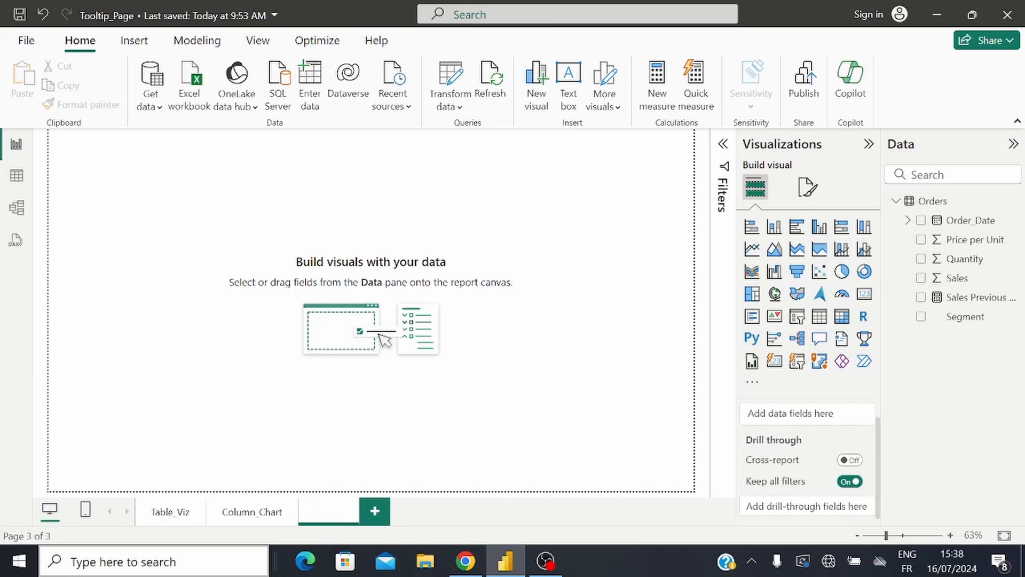
text(Tooltip_Page)
key(Return)
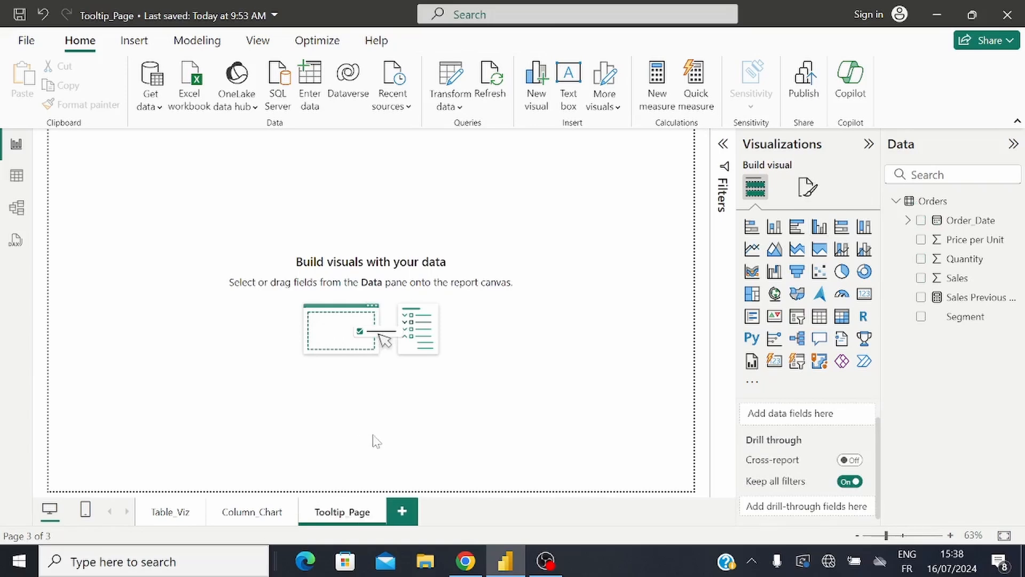
Set the Tooltip_Page canvas type to Tooltip and its vertical alignment to Middle
click(808, 194)
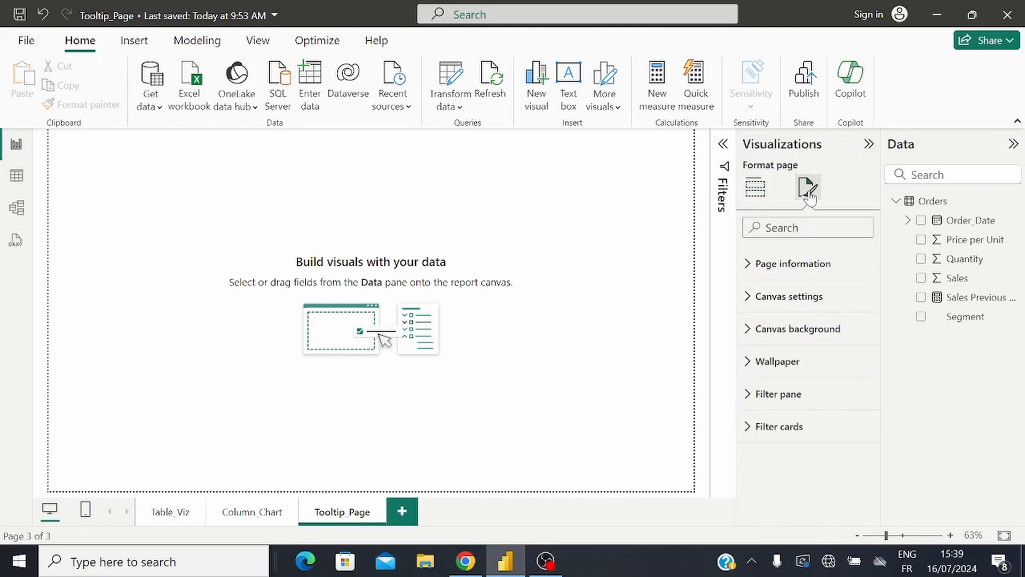
click(748, 297)
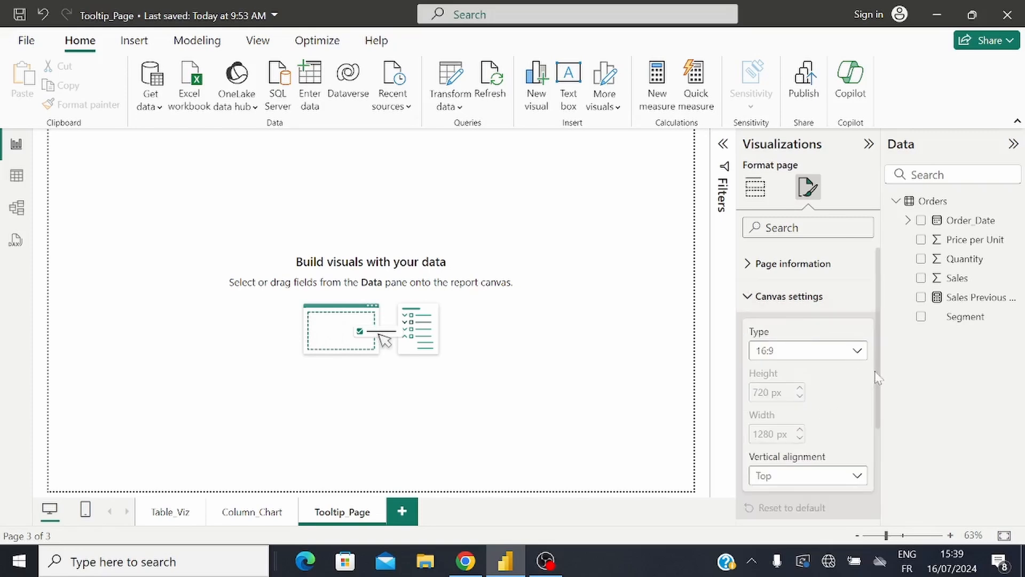
click(859, 351)
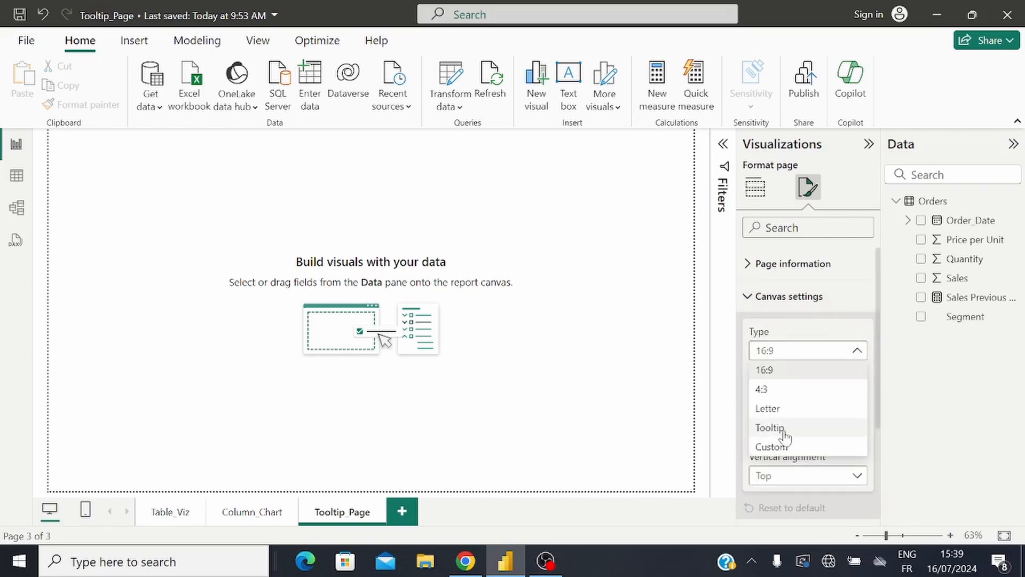
click(770, 427)
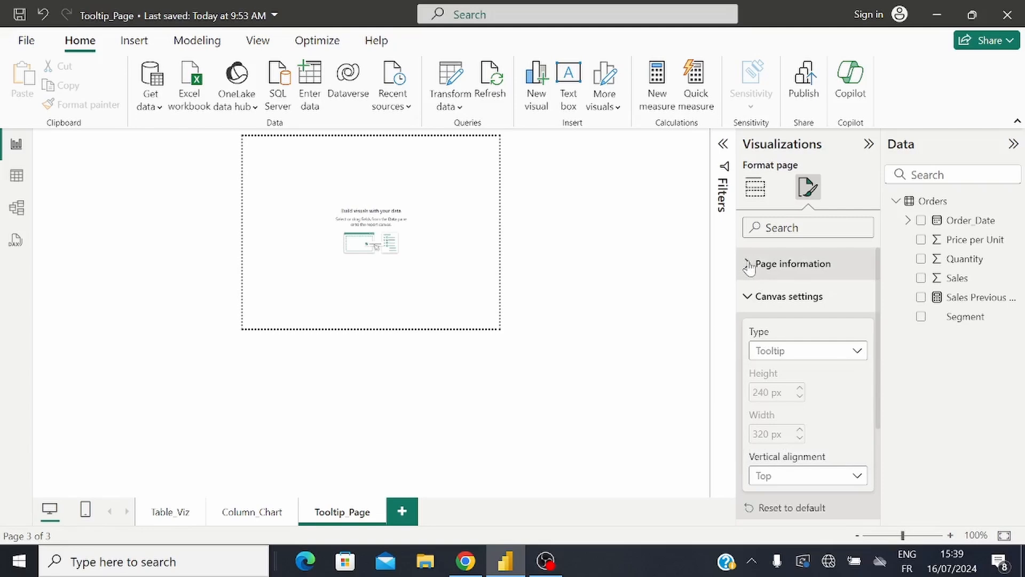
click(750, 265)
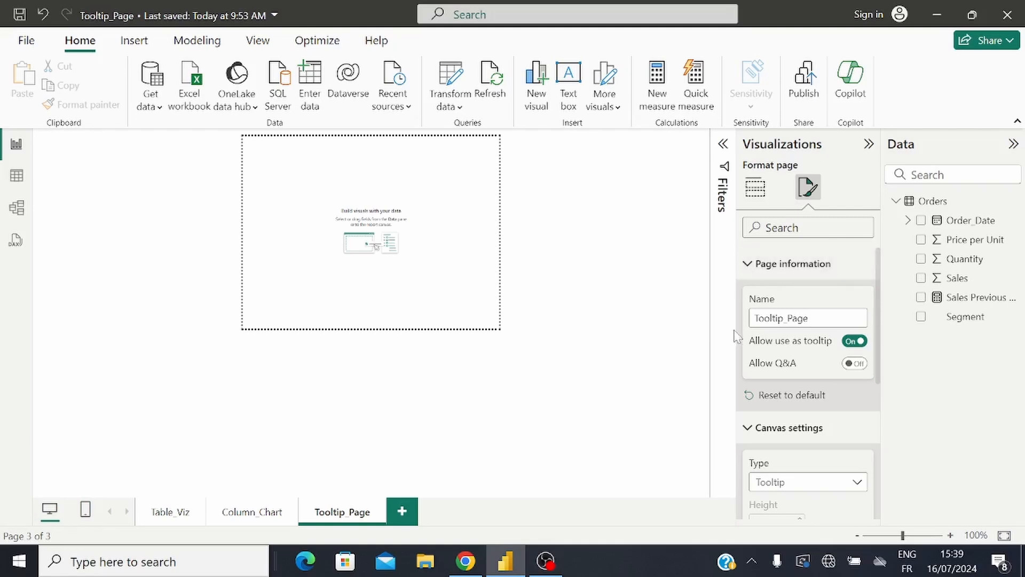
click(750, 265)
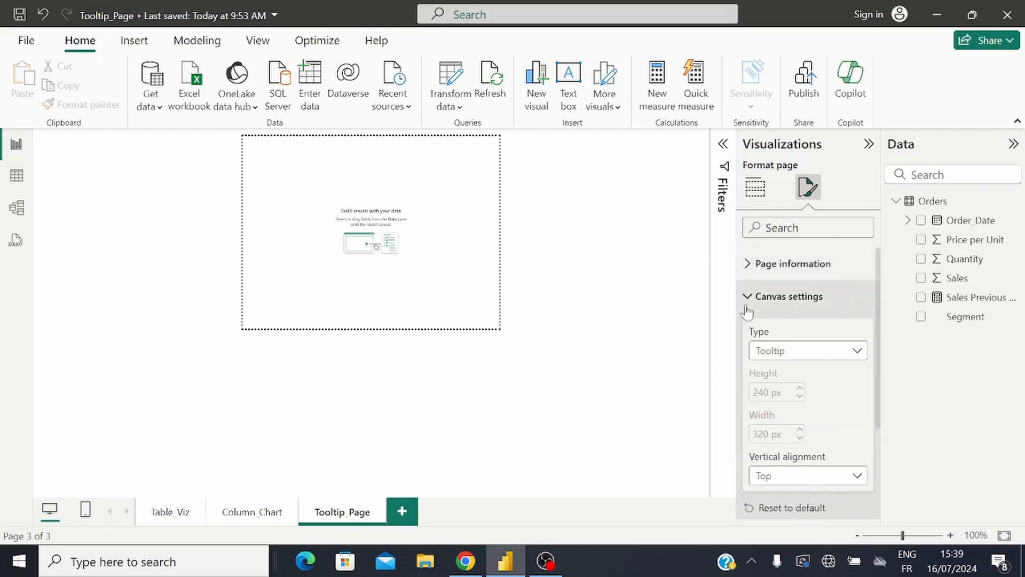
click(857, 476)
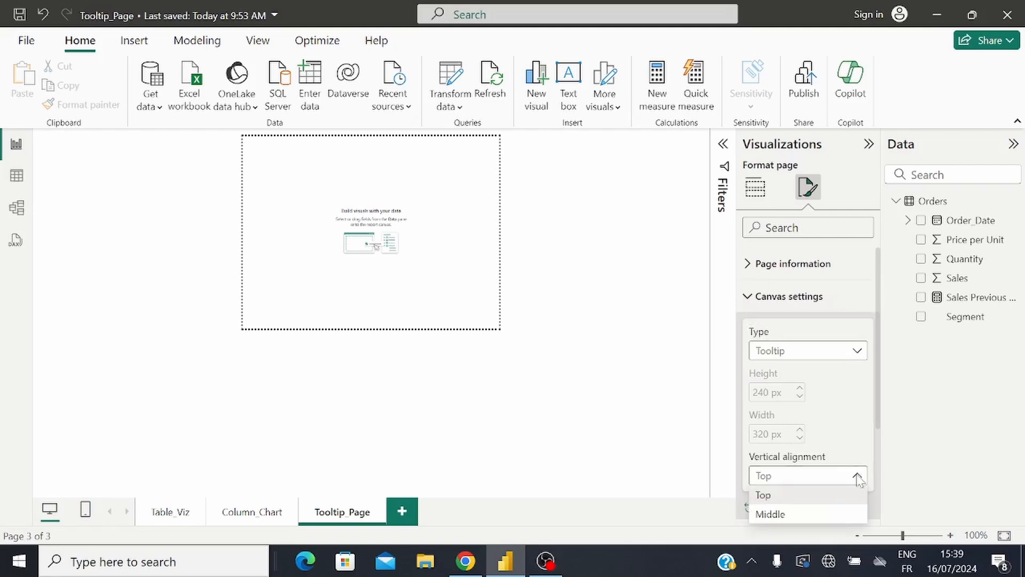
click(767, 511)
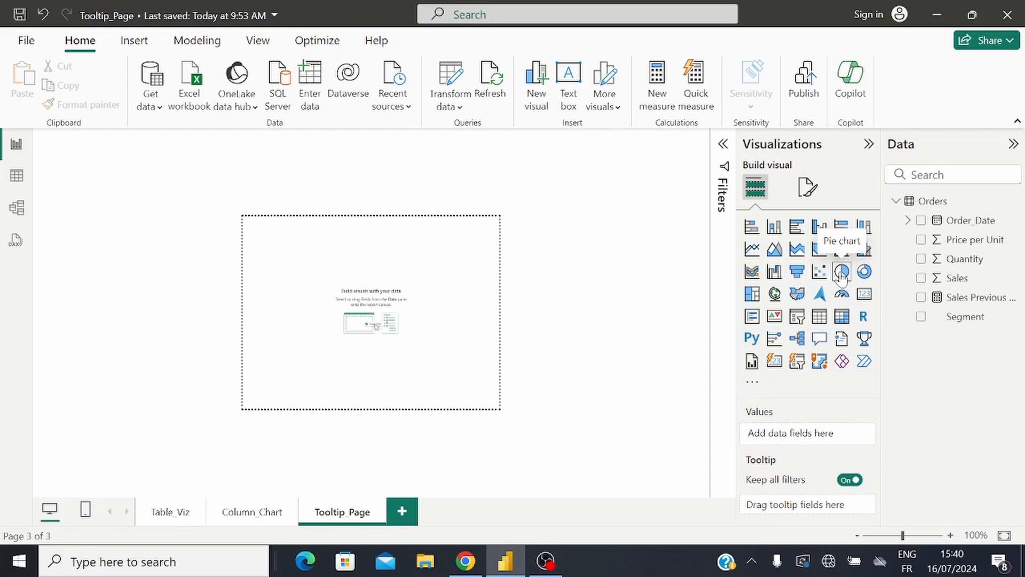
Insert a pie chart on Tooltip_Page with Segment as the legend and Sales as the values
click(841, 271)
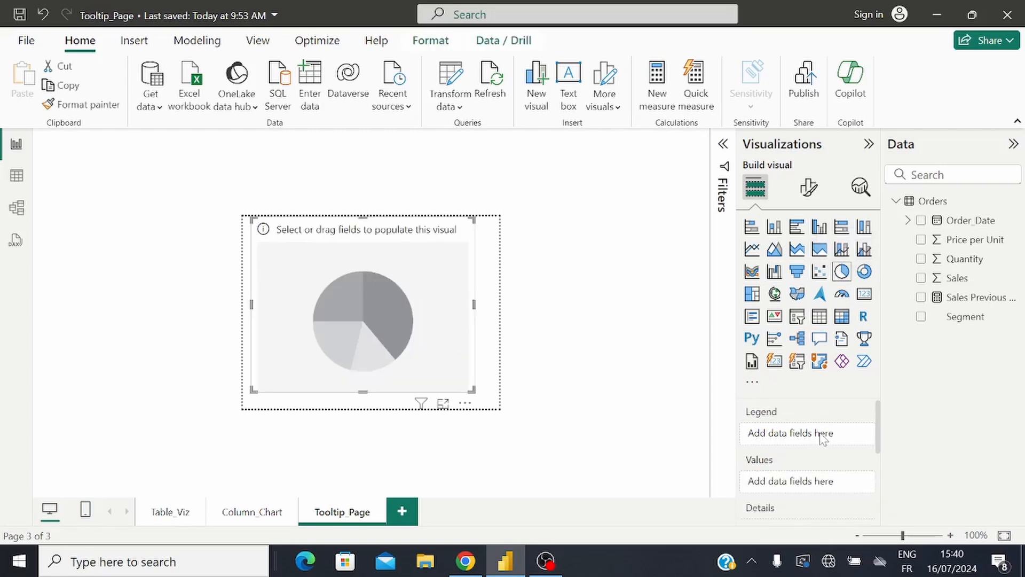
drag(964, 317, 820, 441)
drag(958, 278, 806, 490)
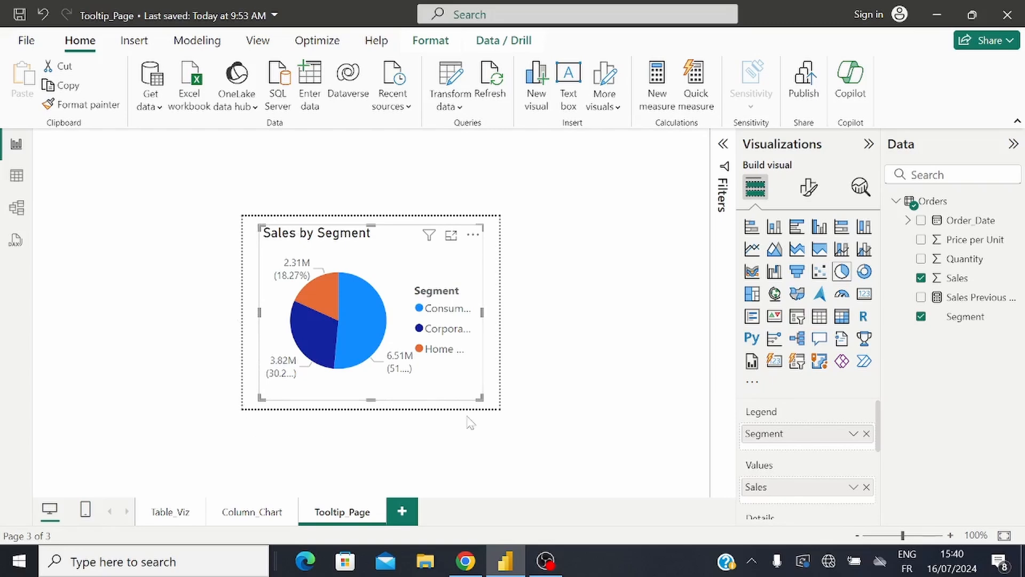
Enlarge the Sales by Segment pie chart so it nearly fills the tooltip canvas
click(147, 255)
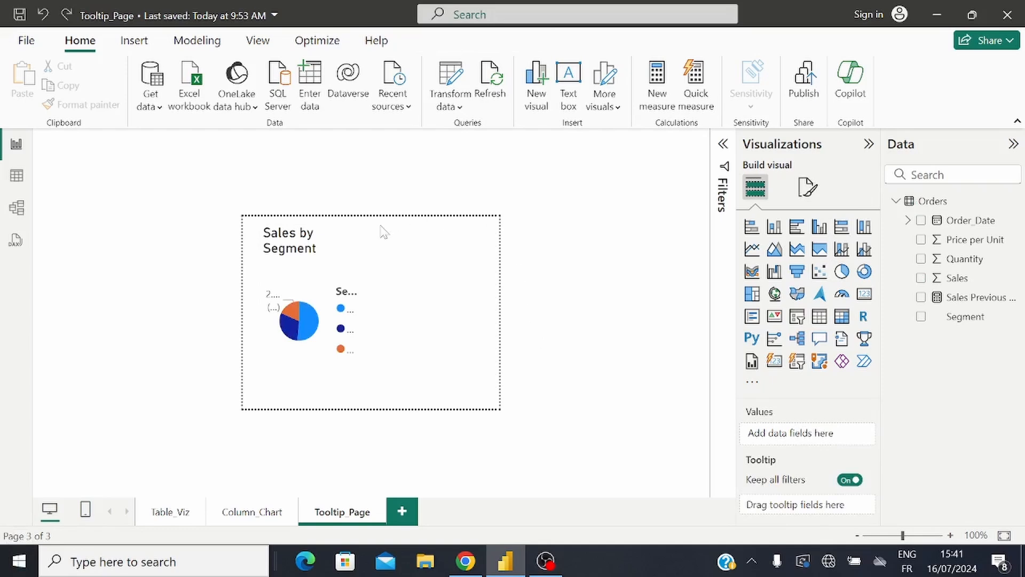
click(361, 341)
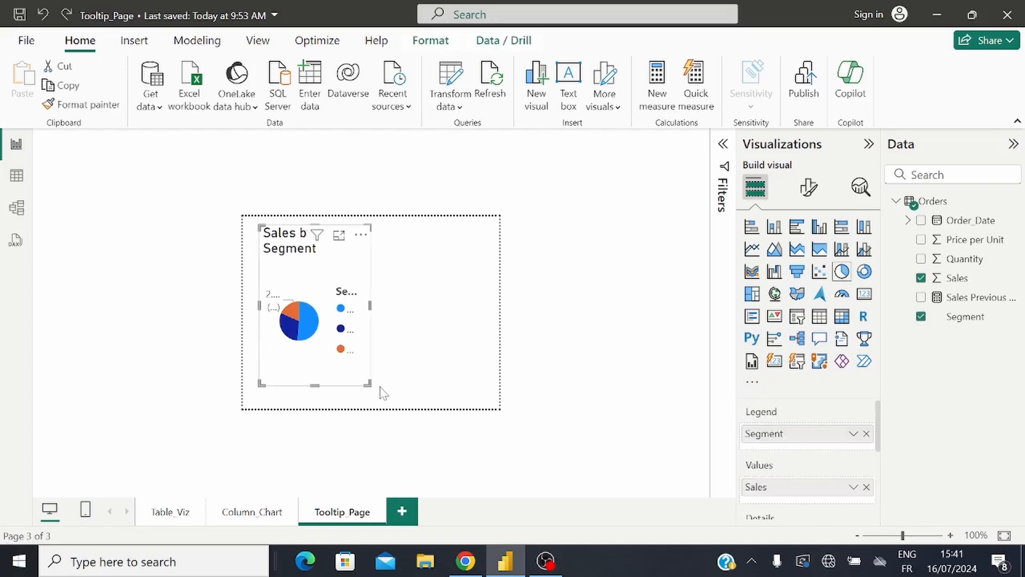
drag(369, 383, 492, 401)
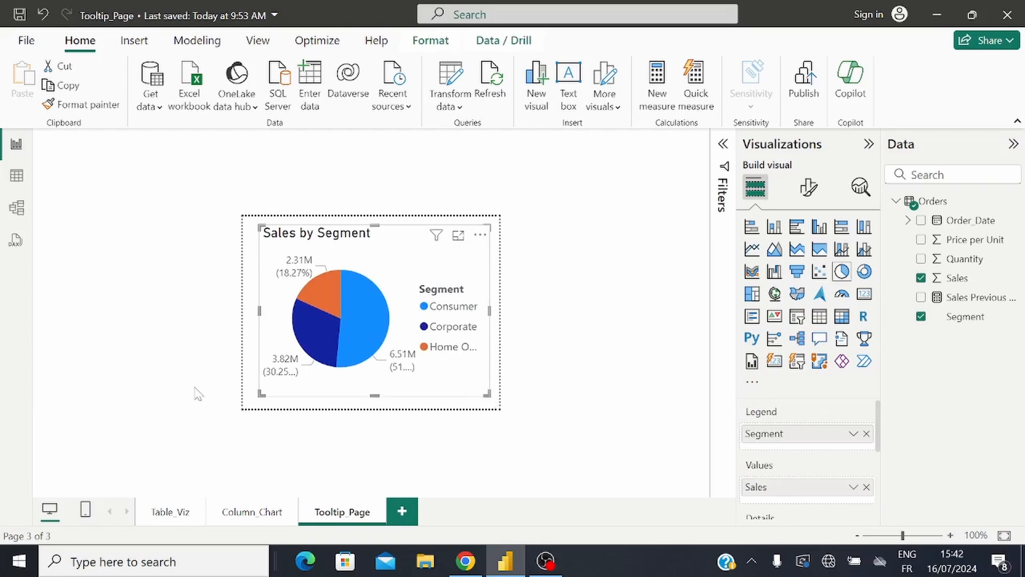
Set the tooltip of the Sales by Year chart on Column_Chart to the Report page type, using Tooltip_Page
click(247, 514)
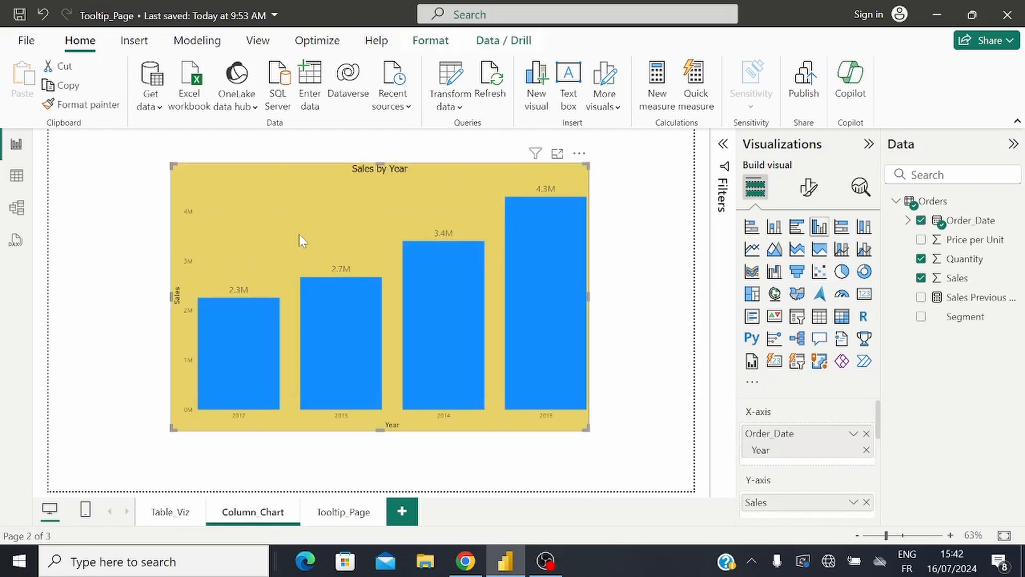
click(810, 188)
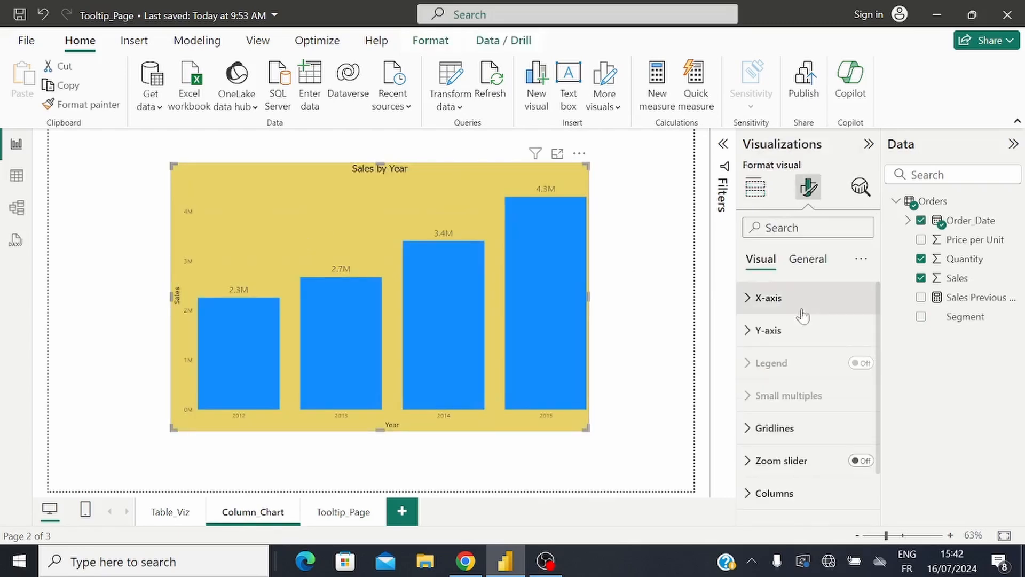
click(812, 267)
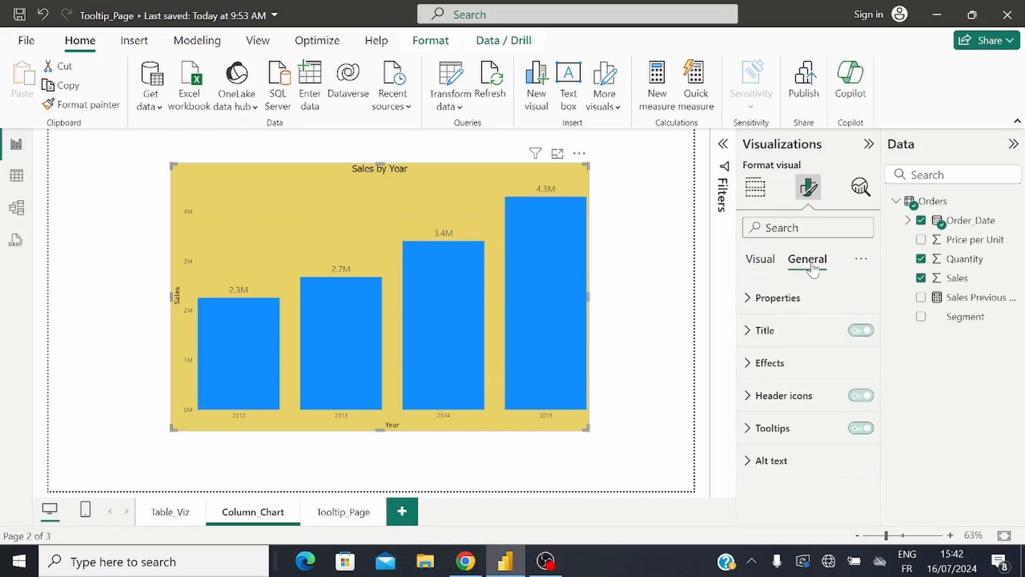
click(749, 428)
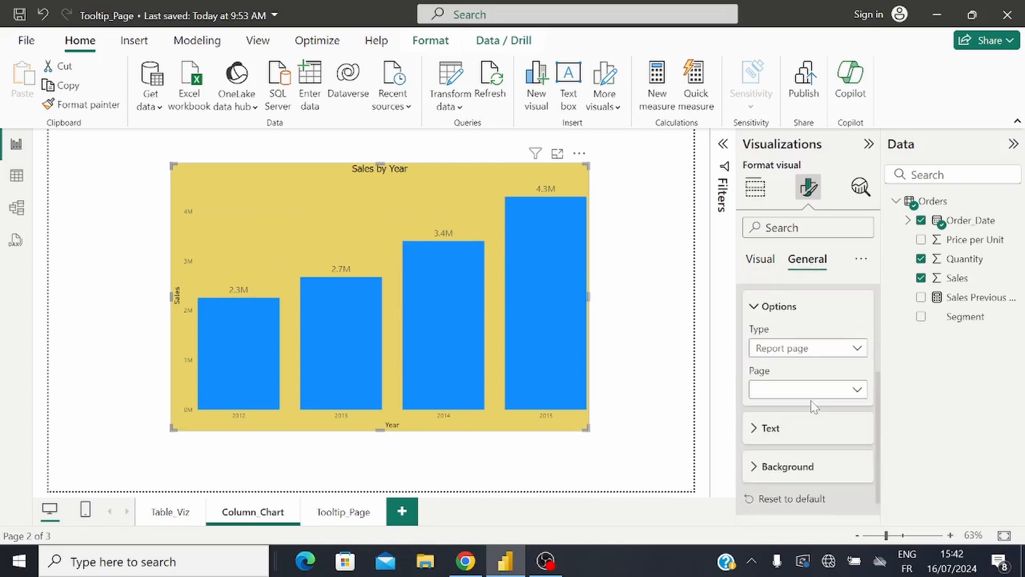
scroll(816, 394, up, 2)
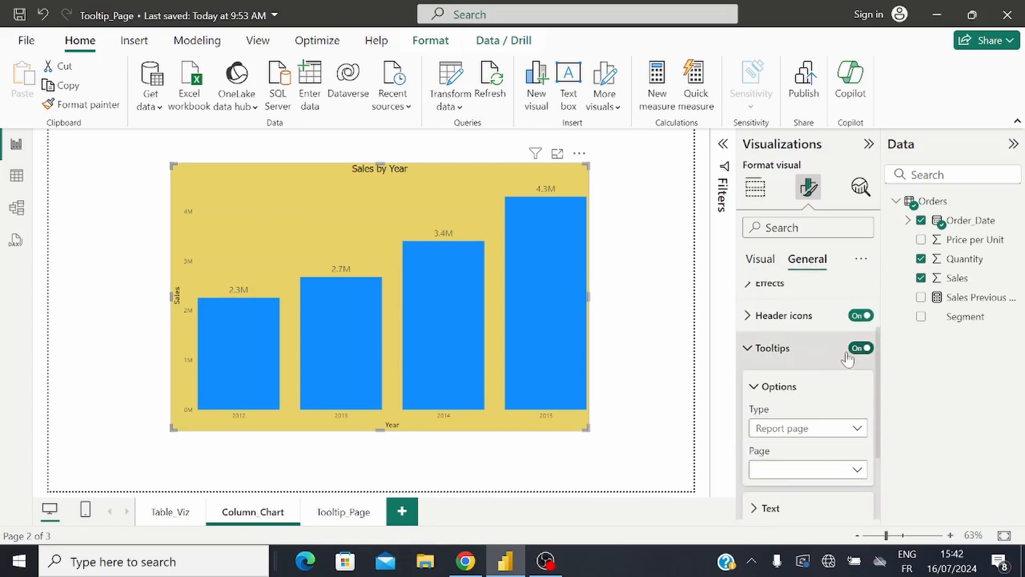
click(857, 429)
click(779, 471)
click(858, 472)
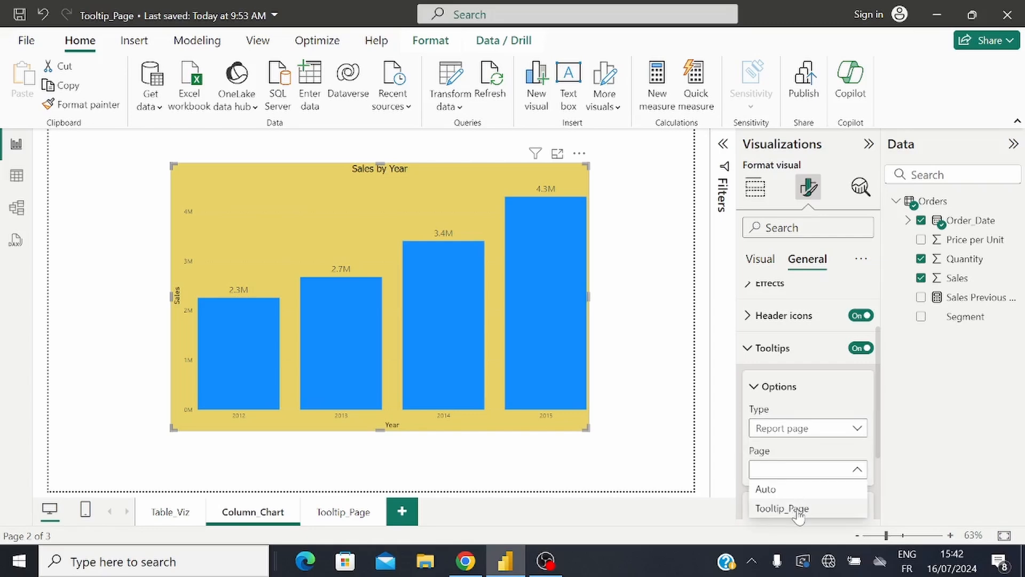
click(798, 510)
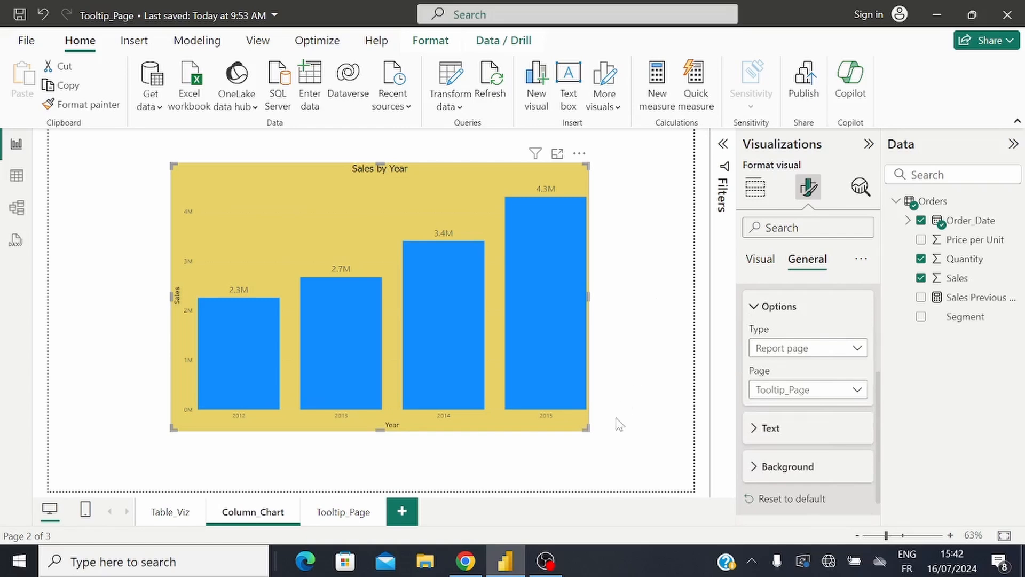
Check the report page tooltip on the yearly sales columns, and return to Tooltip_Page
click(163, 460)
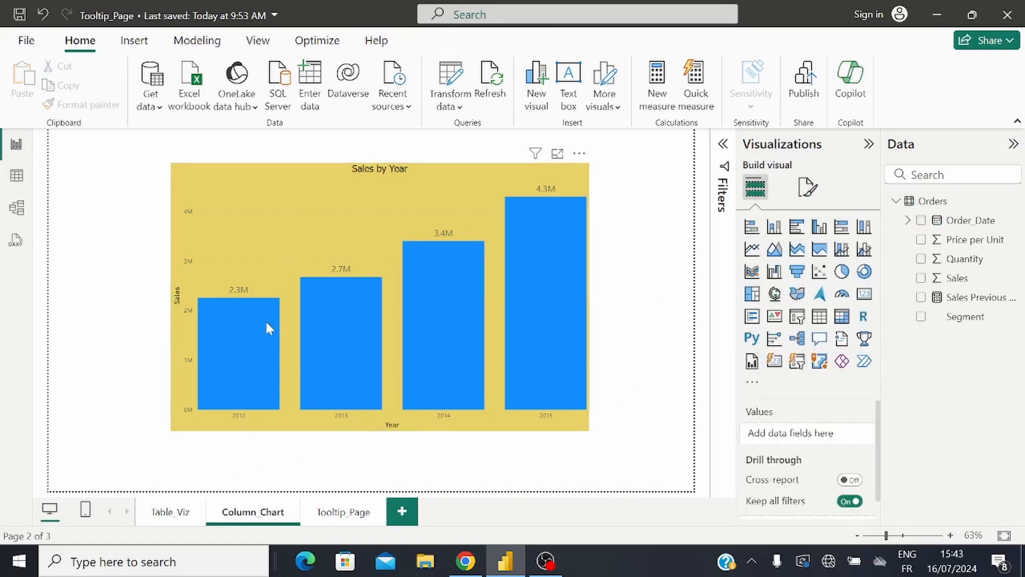
mouse_move(241, 343)
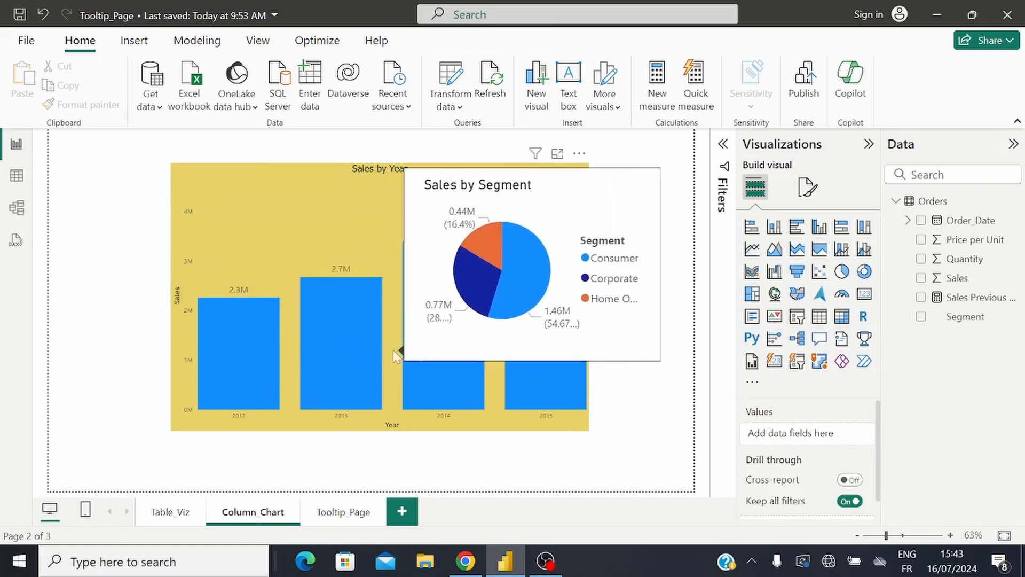
mouse_move(451, 357)
mouse_move(556, 353)
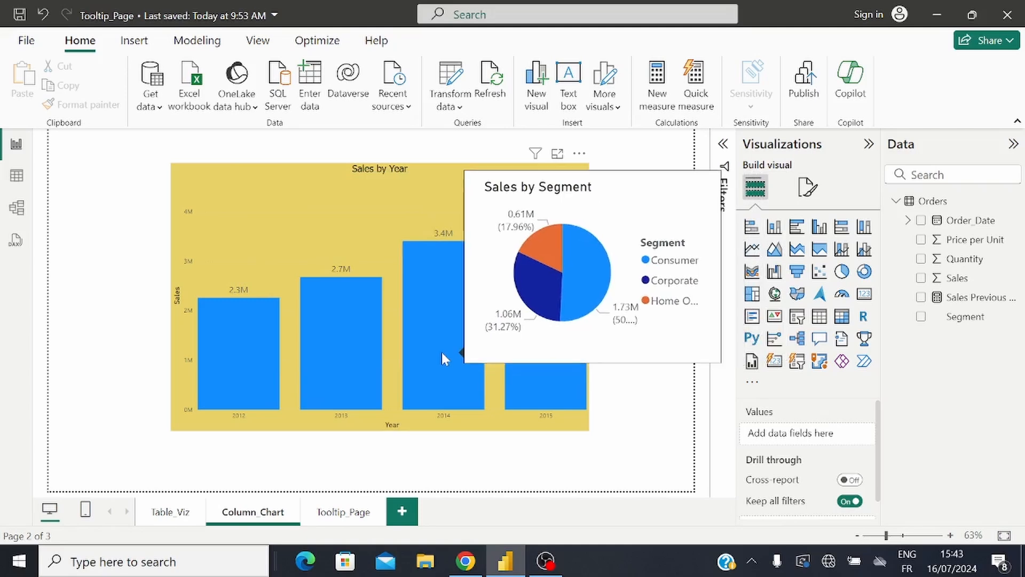
mouse_move(235, 364)
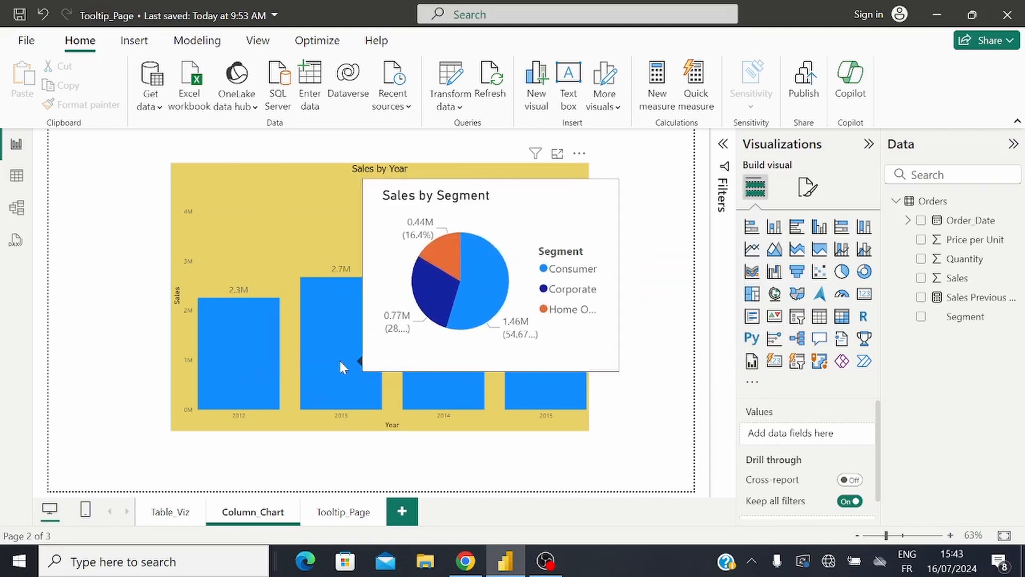
mouse_move(525, 351)
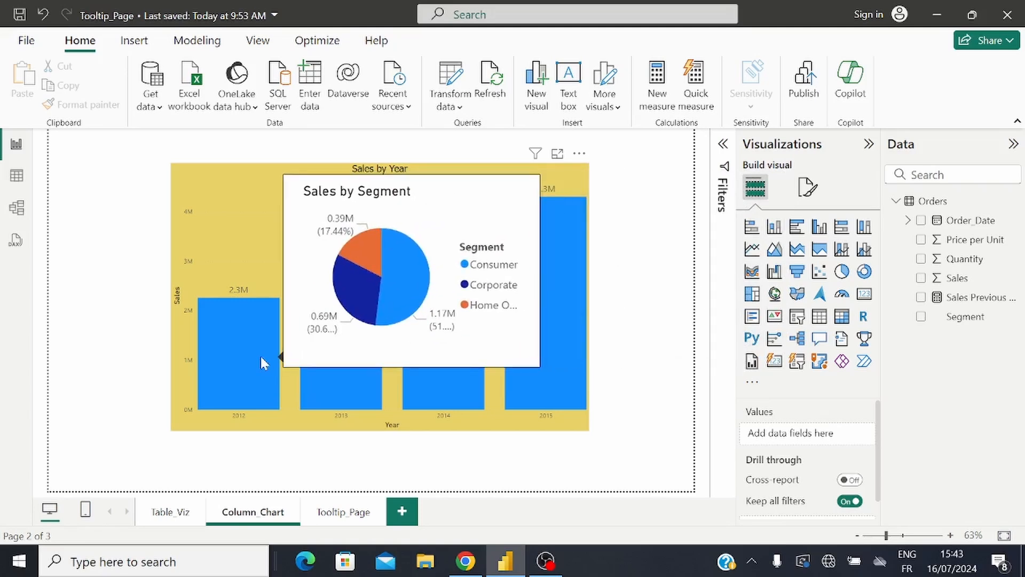
click(353, 514)
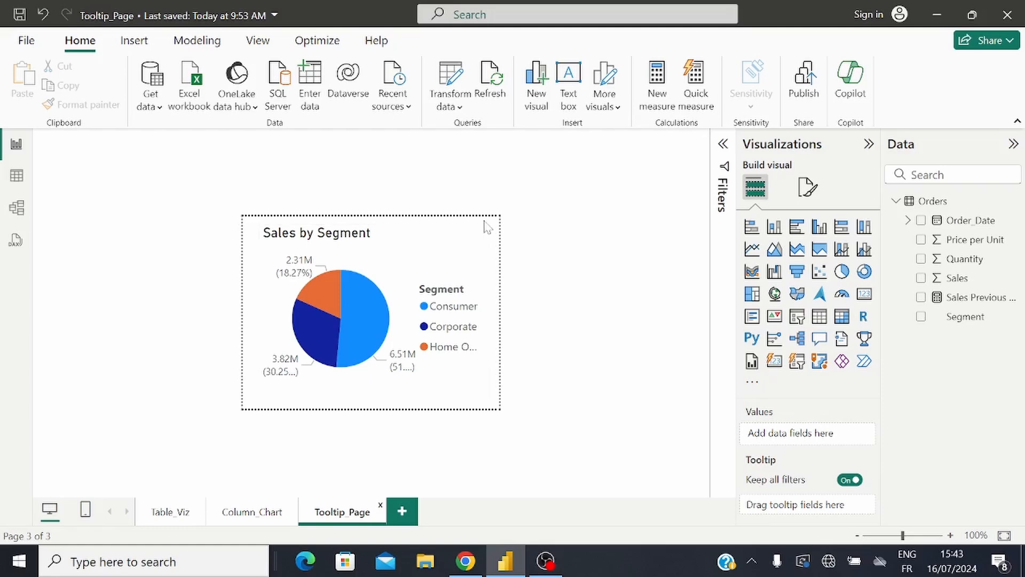
Give the canvas background of Tooltip_Page a solid dark yellow color
click(807, 187)
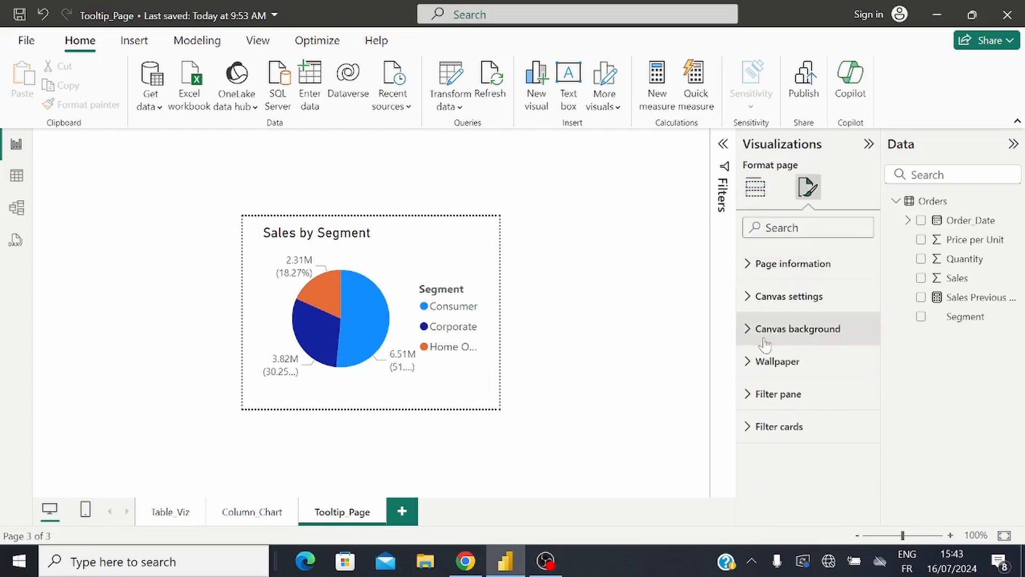
click(750, 329)
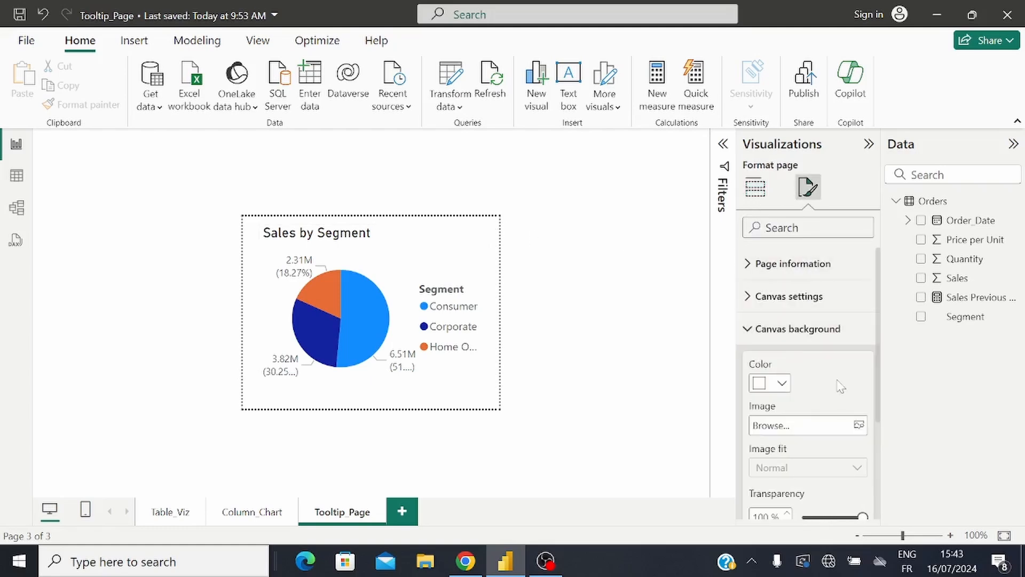
click(785, 386)
click(950, 313)
click(677, 373)
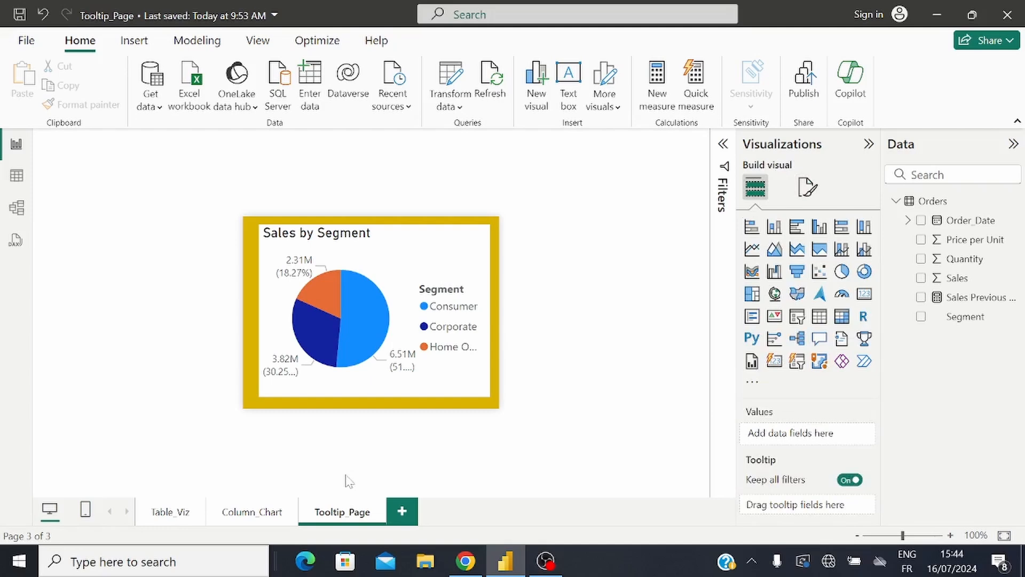
Check how the recolored report page tooltip looks on the 2012, 2014 and 2015 columns of the Sales by Year chart on Column_Chart
click(256, 513)
mouse_move(243, 351)
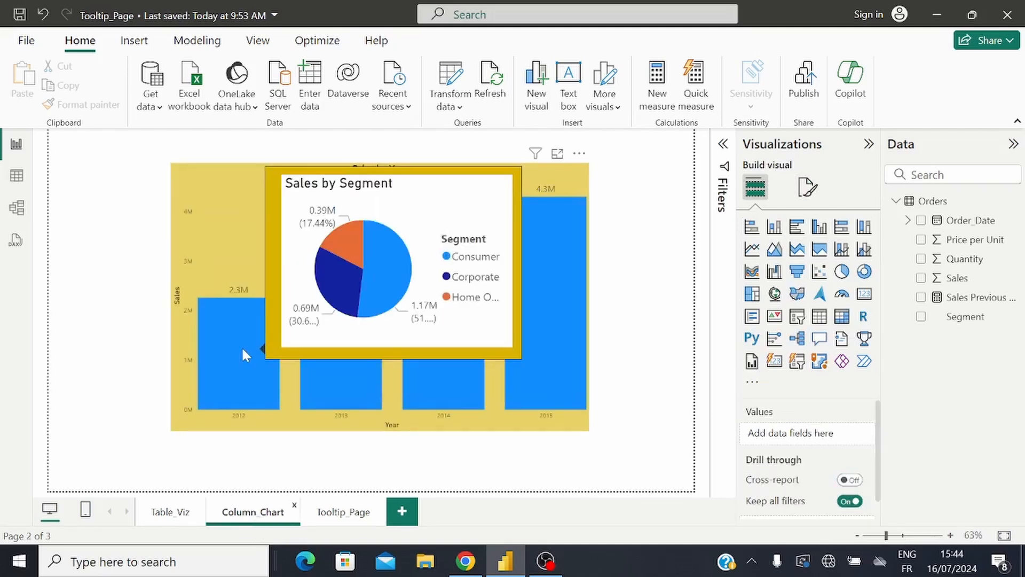
mouse_move(438, 363)
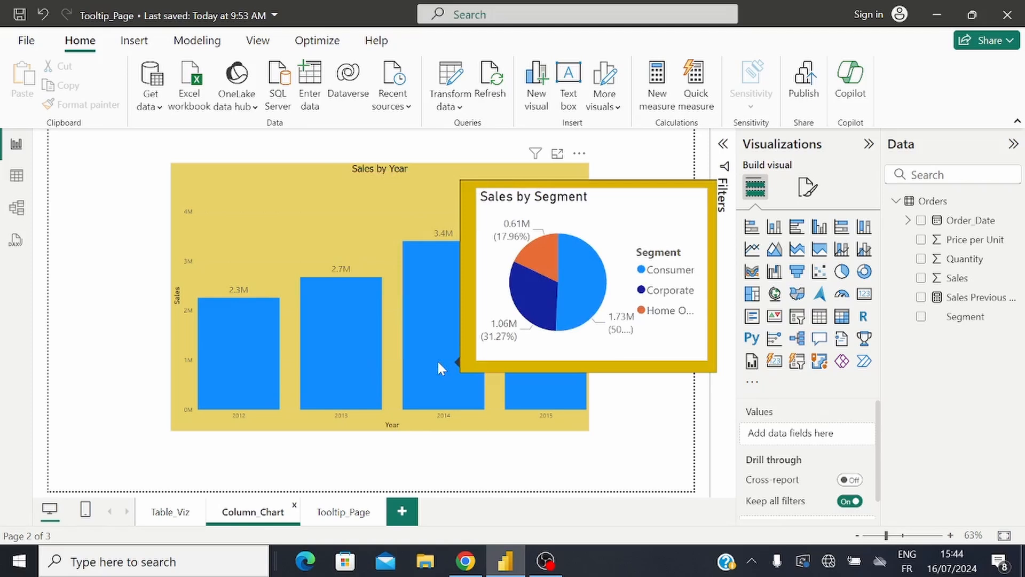
mouse_move(549, 364)
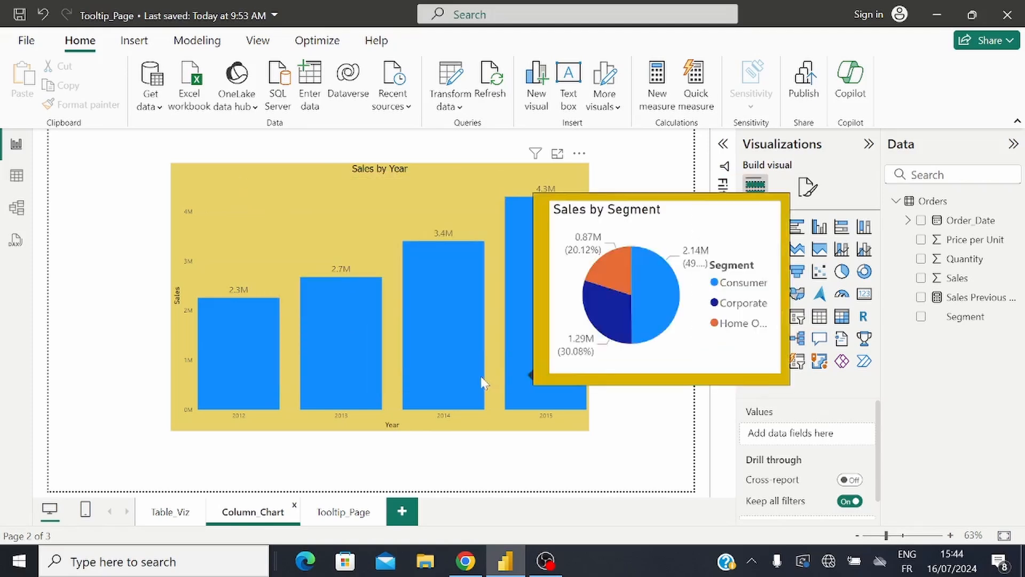
mouse_move(228, 373)
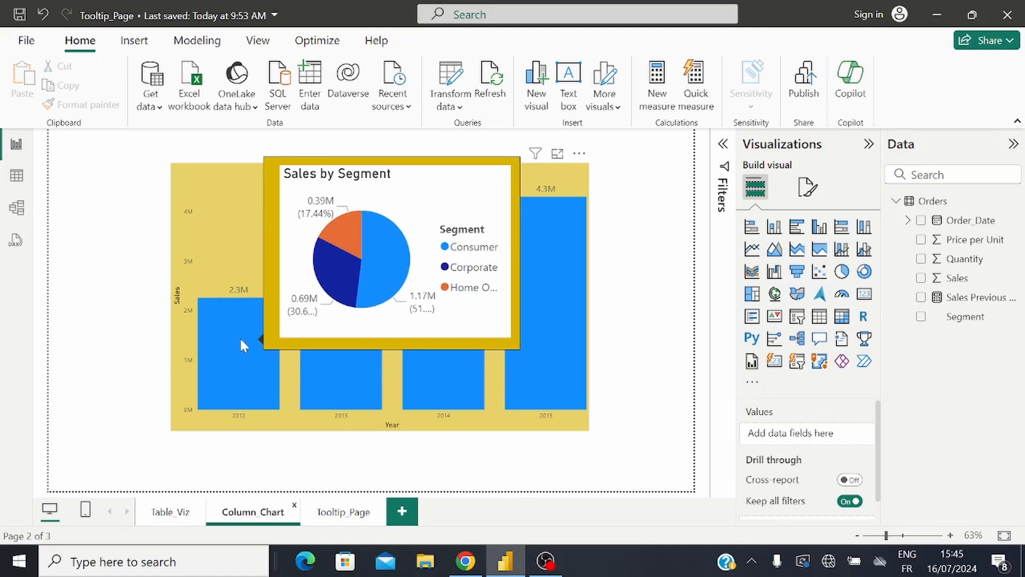
Turn off the title of the Sales by Segment pie chart on Tooltip_Page
click(372, 506)
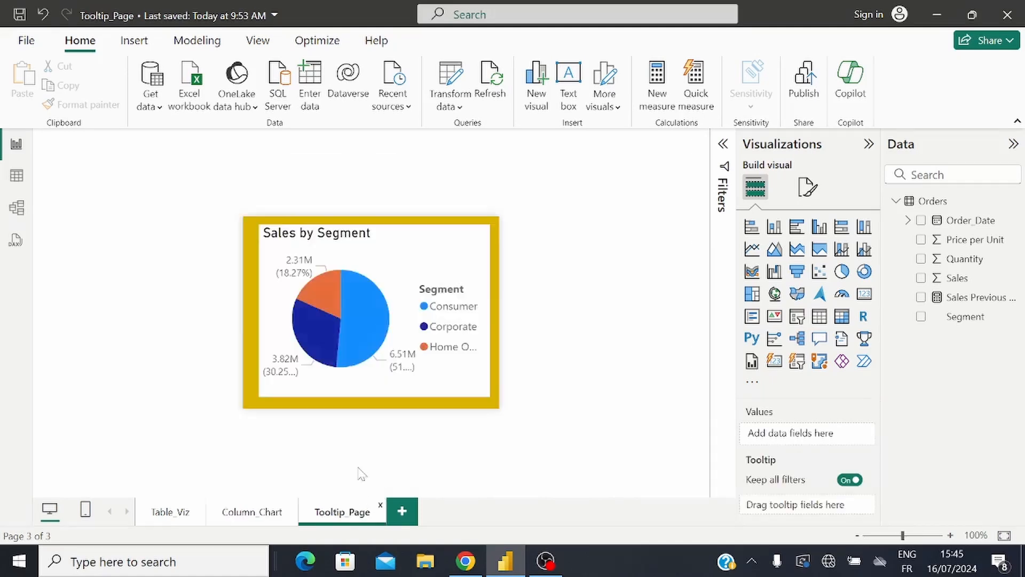
click(386, 246)
click(808, 187)
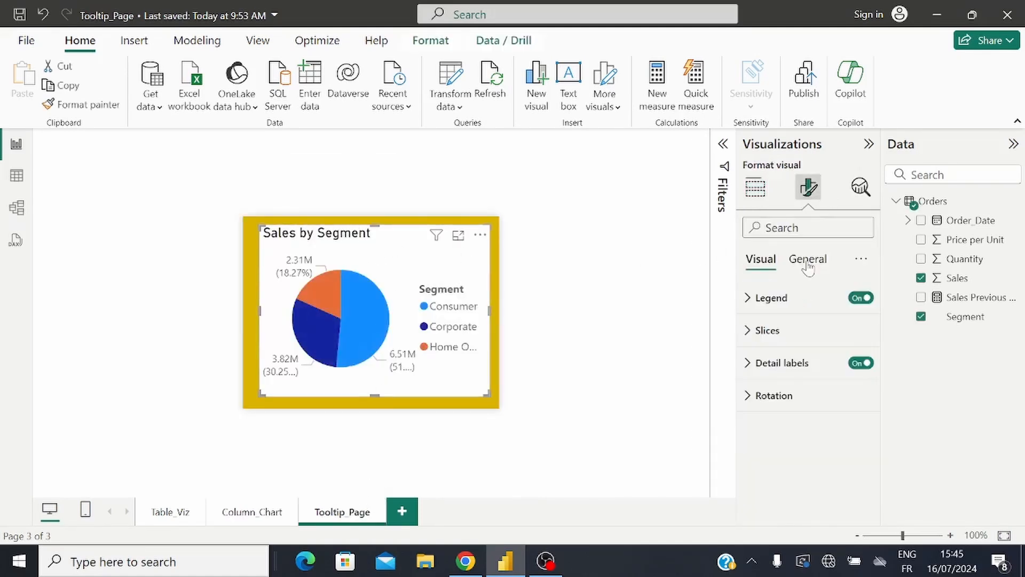
click(807, 260)
click(860, 330)
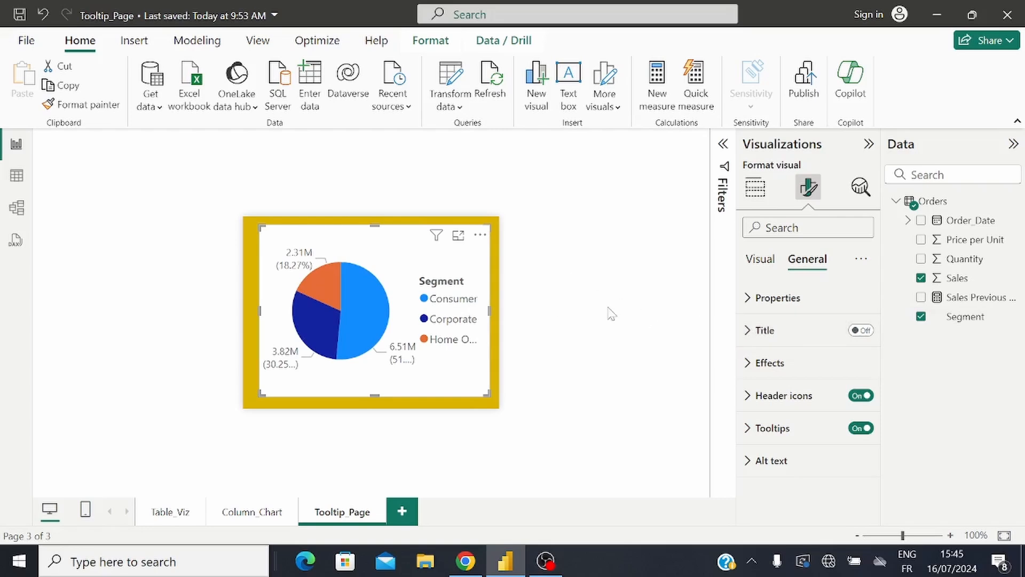
Check the tooltip without its chart title on each yearly column of the Sales by Year chart on Column_Chart
click(260, 520)
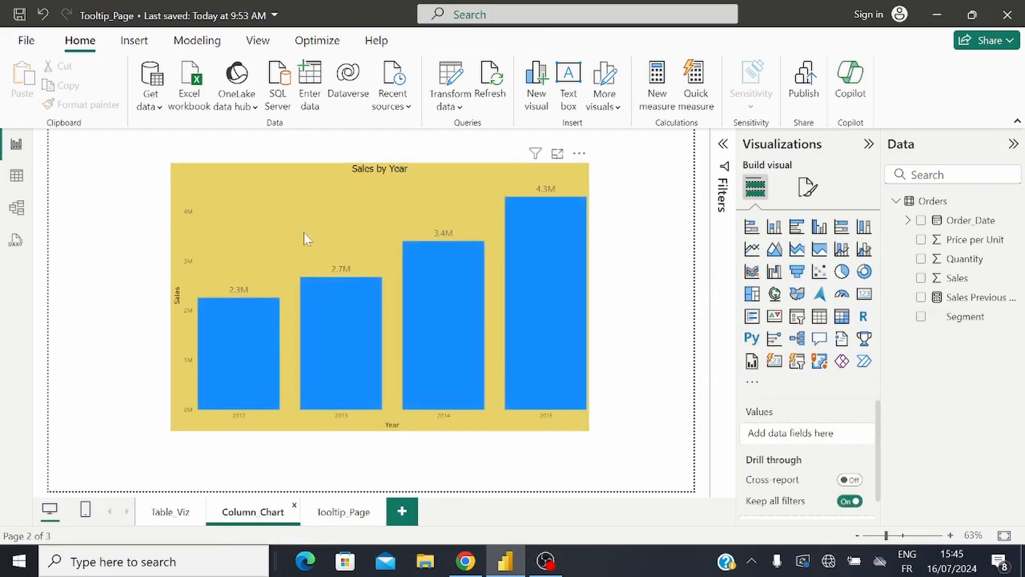
mouse_move(258, 332)
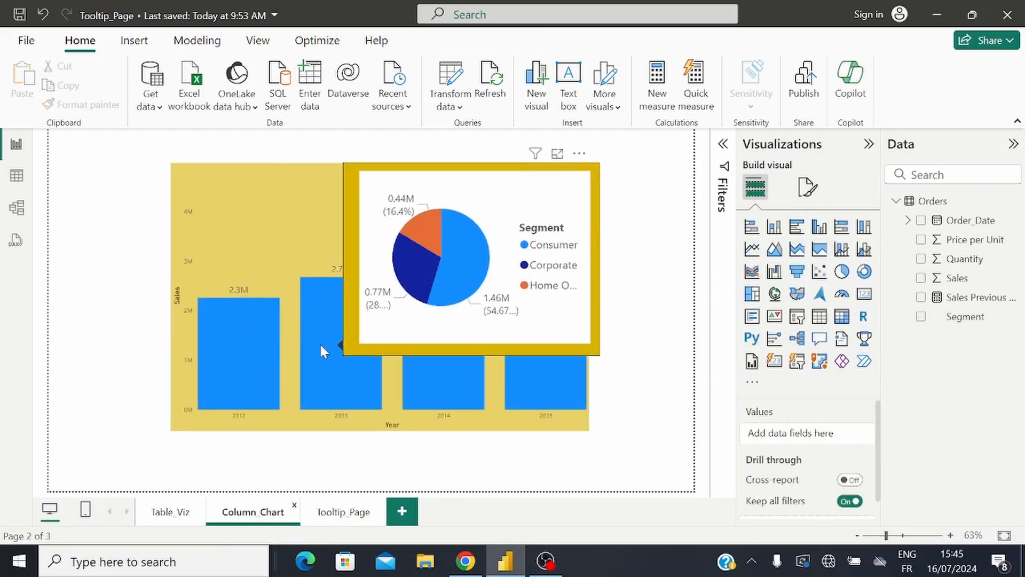
mouse_move(454, 341)
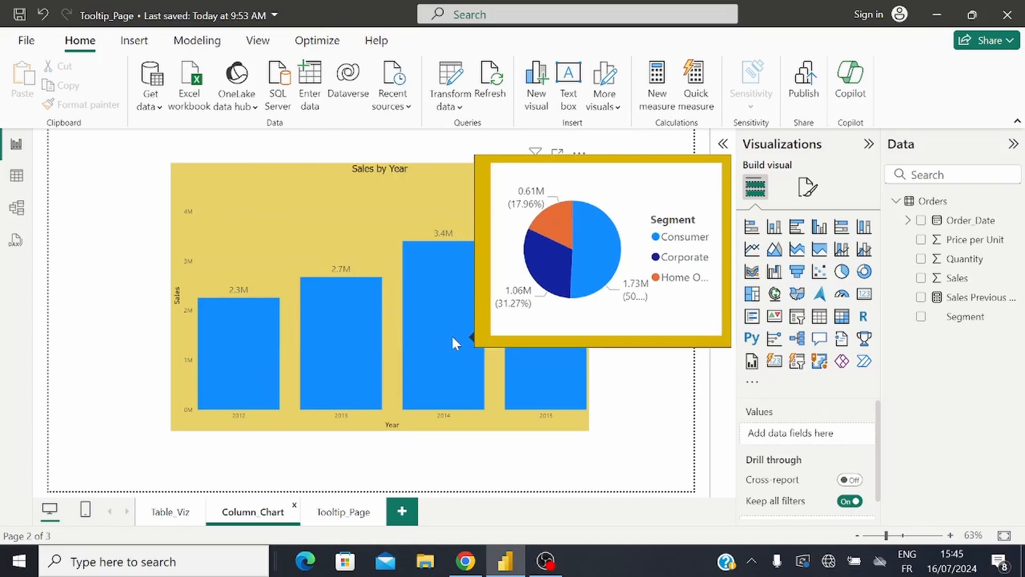
mouse_move(545, 343)
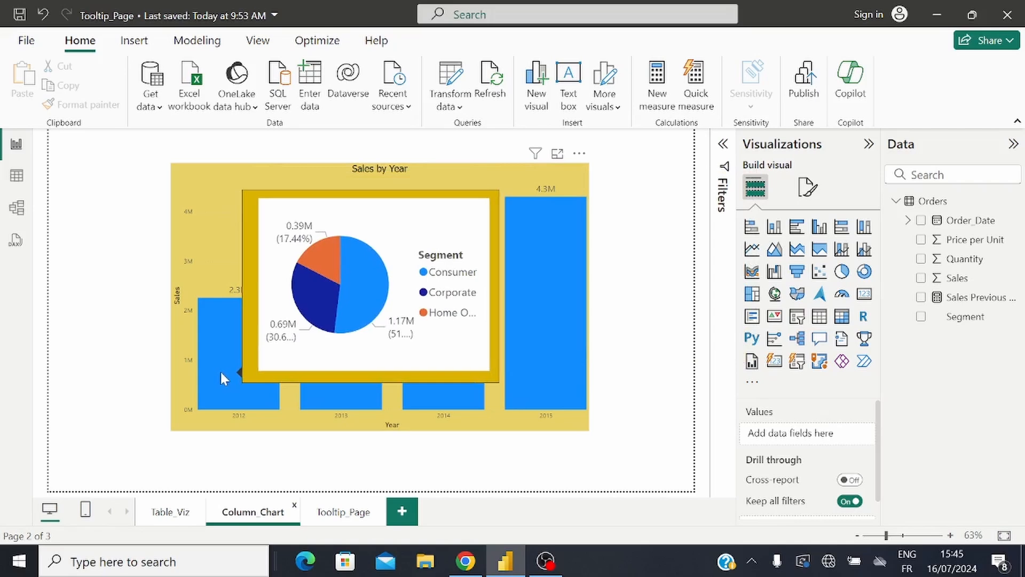
mouse_move(352, 377)
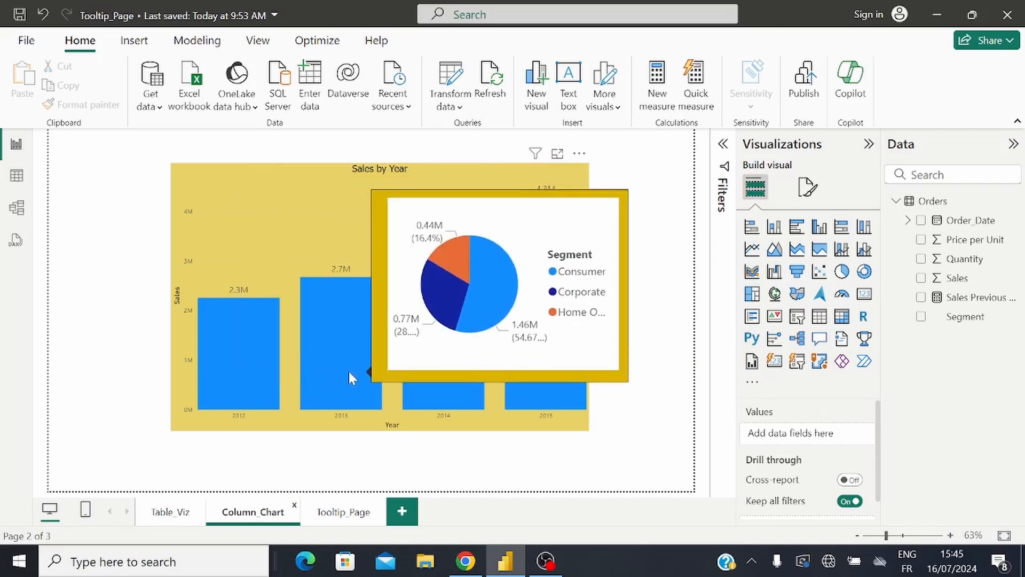